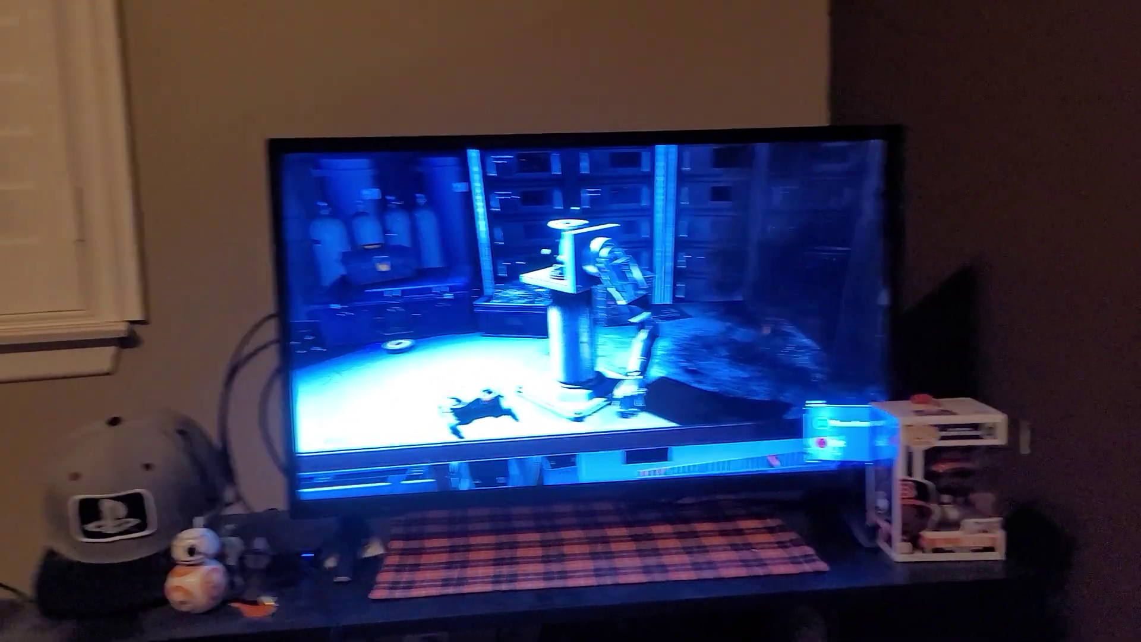
key(Escape)
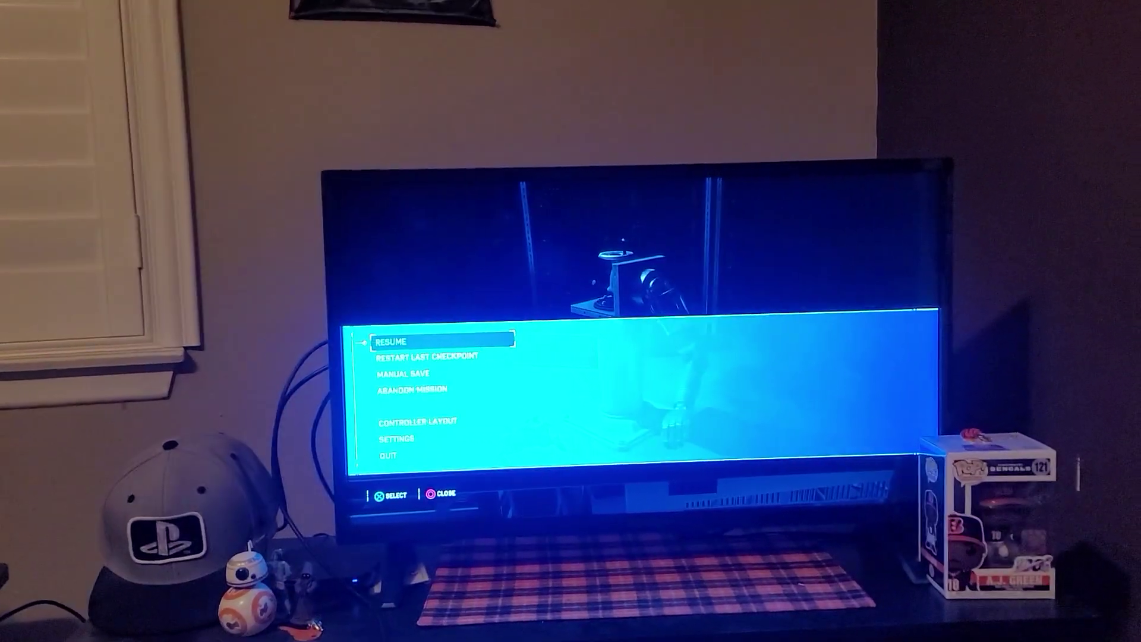